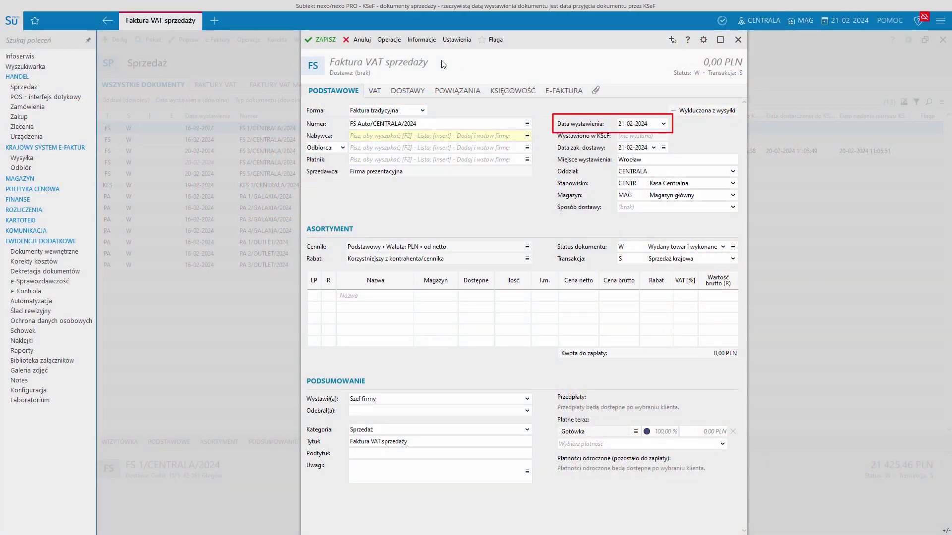
# Discard the open traditional sales invoice without saving and start a new VAT sales invoice with the form Faktura do KSeF
pyautogui.click(364, 42)
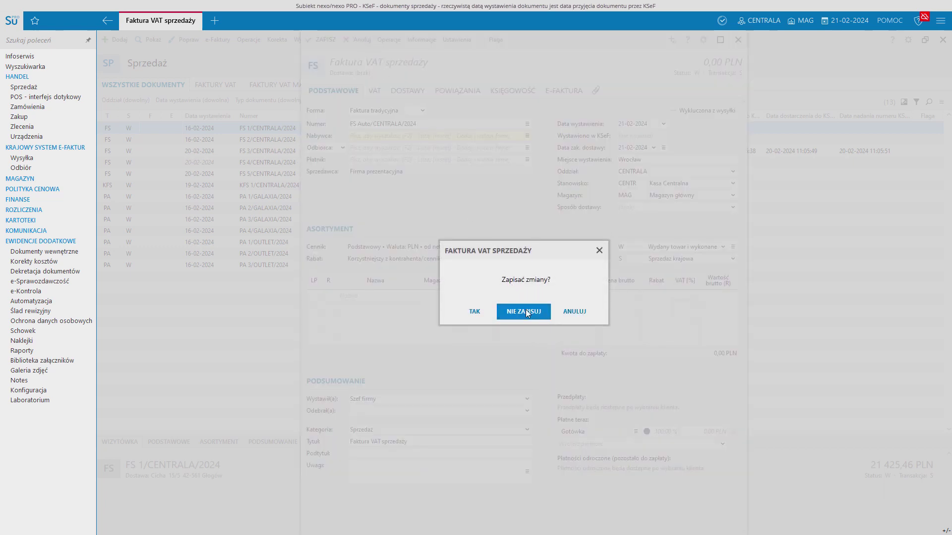
pyautogui.click(525, 311)
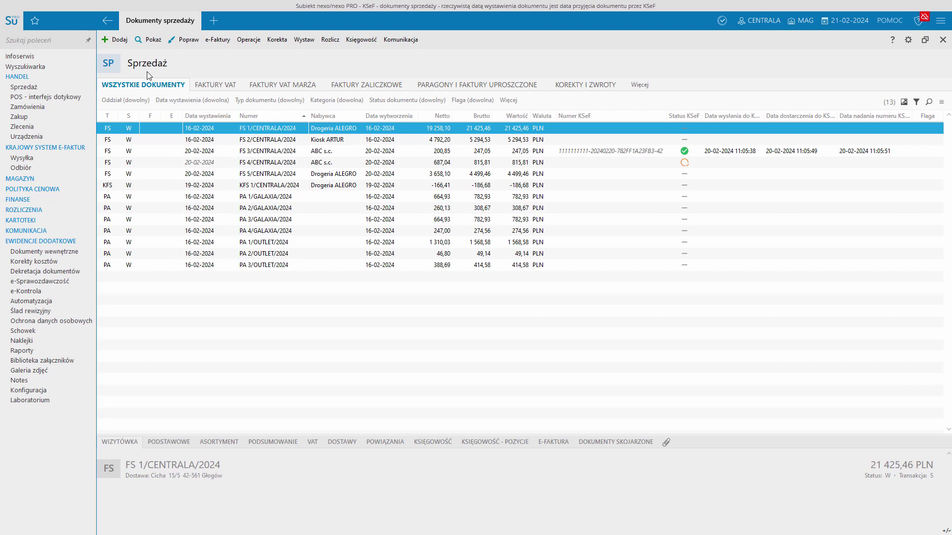
pyautogui.click(116, 45)
pyautogui.click(124, 55)
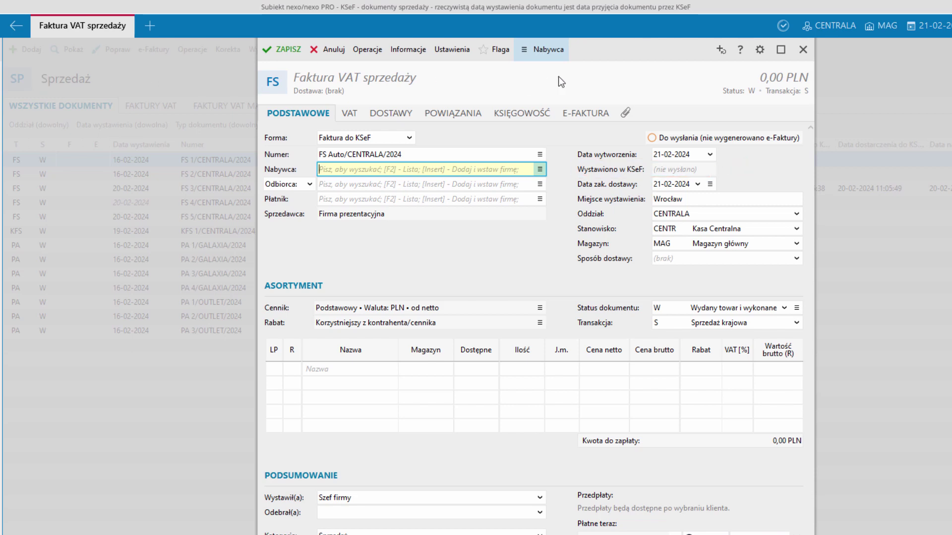
# Set the Wystawiono w KSeF field to always show on the VAT sales invoice and save the field visibility
pyautogui.click(759, 51)
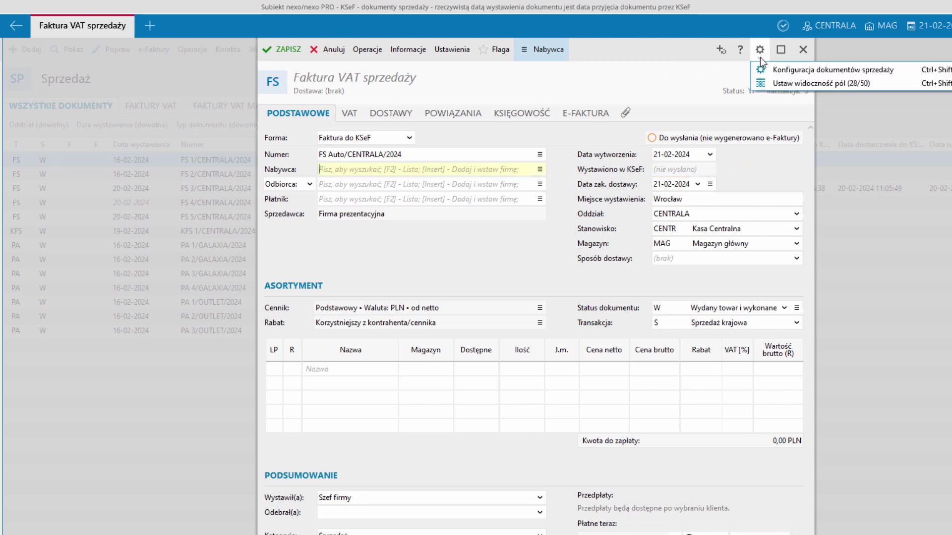
pyautogui.click(766, 84)
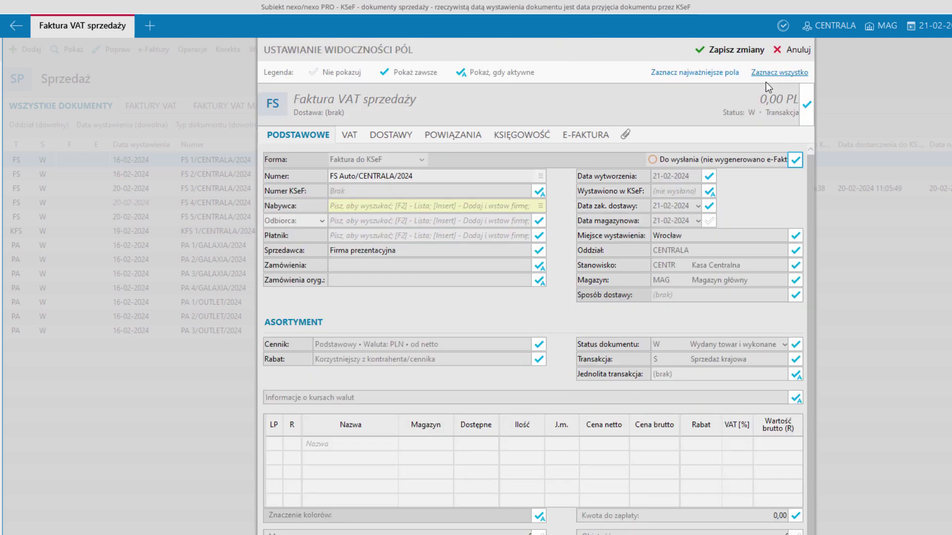
pyautogui.click(709, 192)
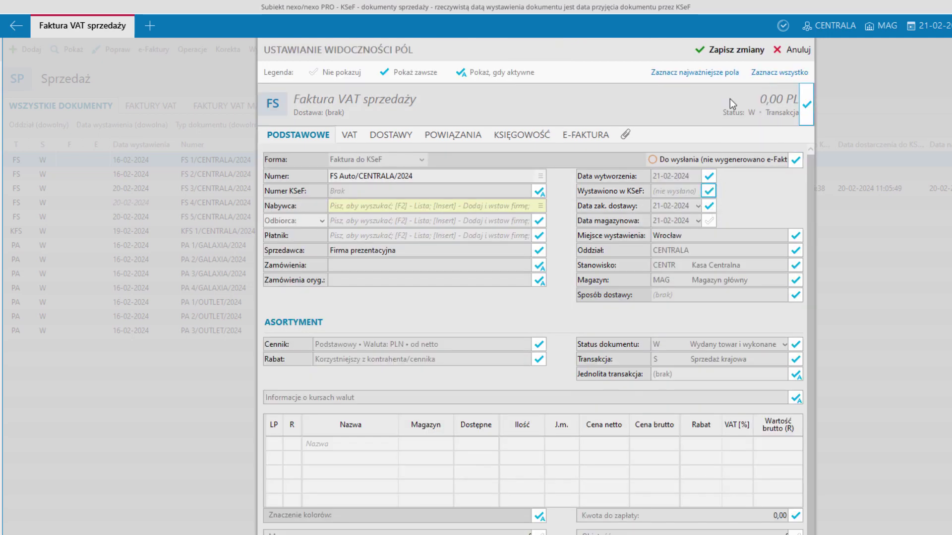
pyautogui.click(733, 52)
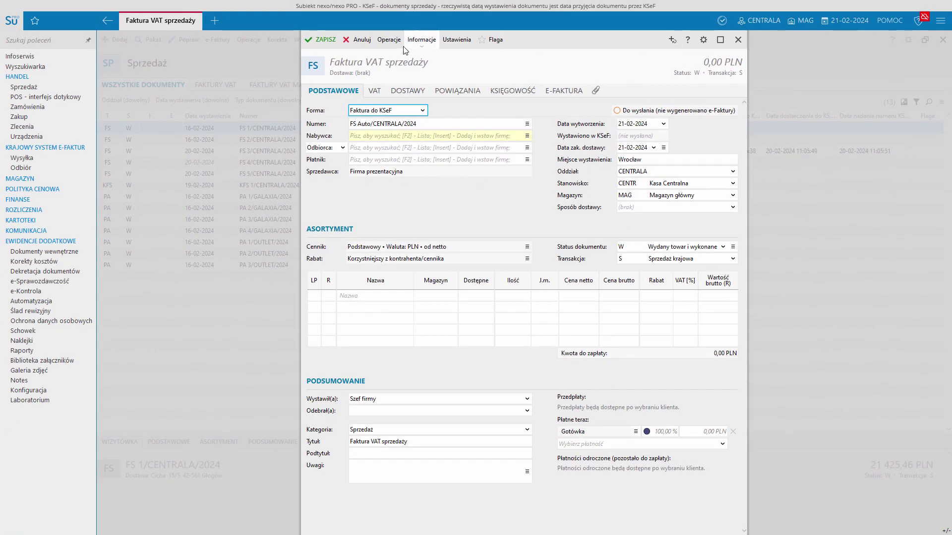
# Discard the new VAT sales invoice without saving and check the issue date of FS 4/CENTRALA/2024 in the sales list
pyautogui.click(360, 41)
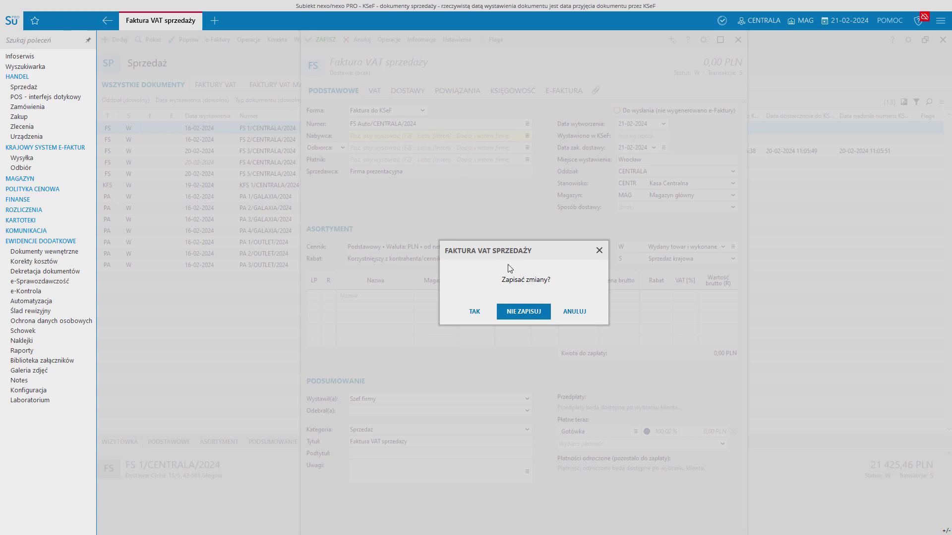
pyautogui.click(530, 313)
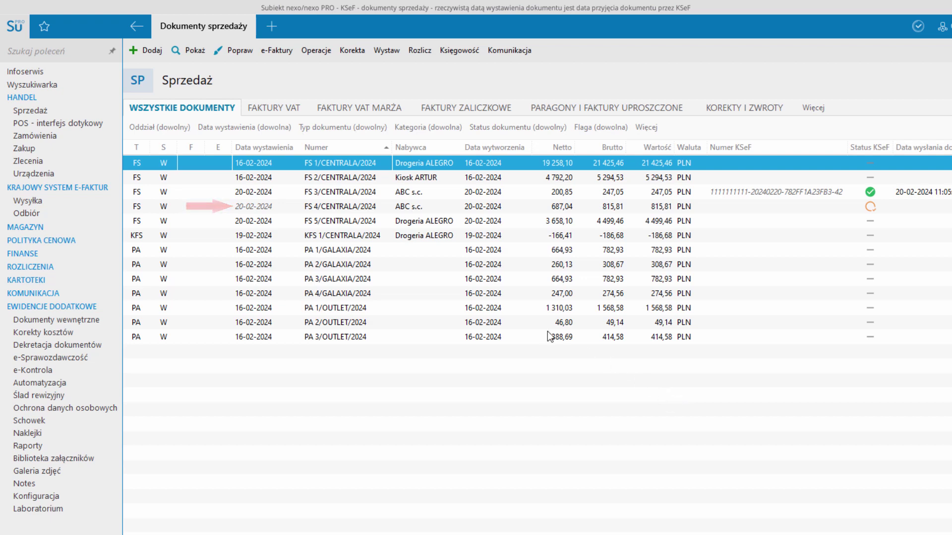
pyautogui.moveTo(273, 204)
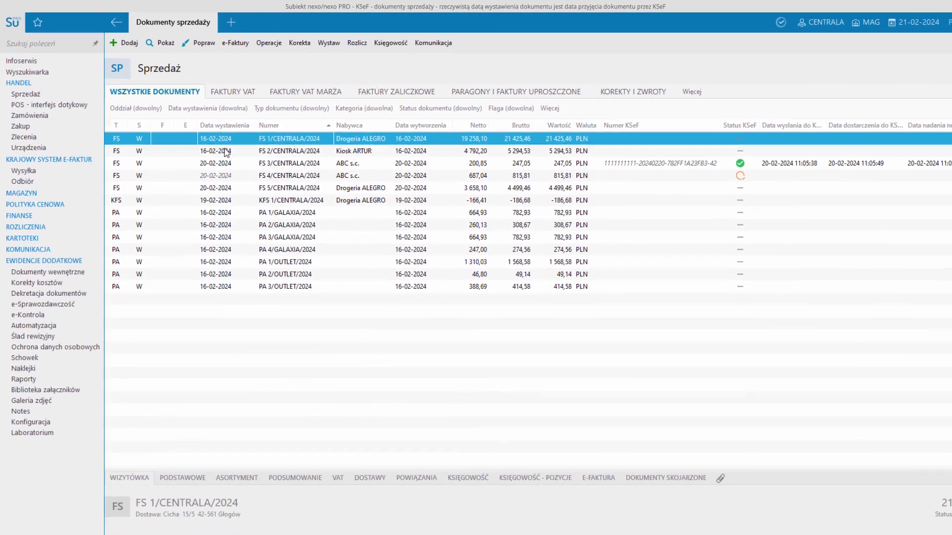
# Send invoice FS 4/CENTRALA/2024 to KSeF through the virtual gateway and select it among the sent documents
pyautogui.click(32, 174)
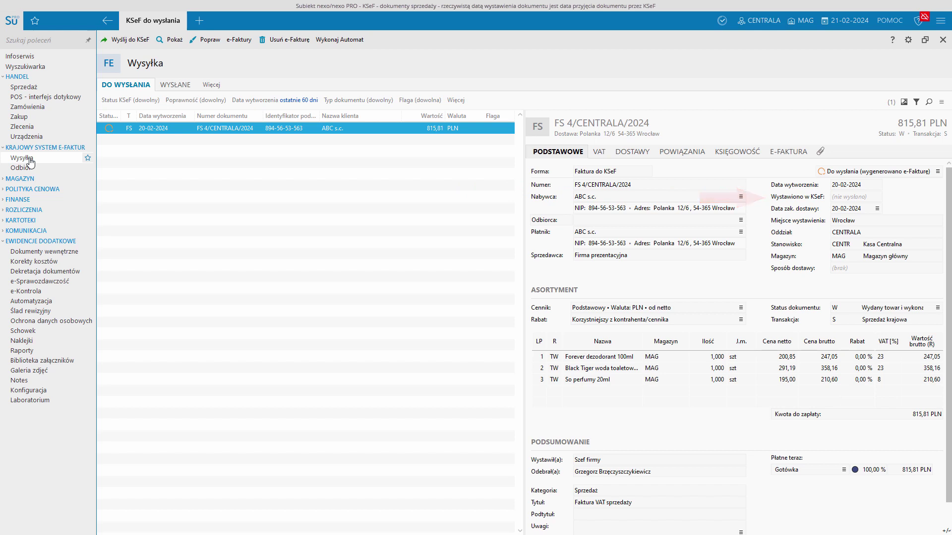
pyautogui.rightClick(180, 127)
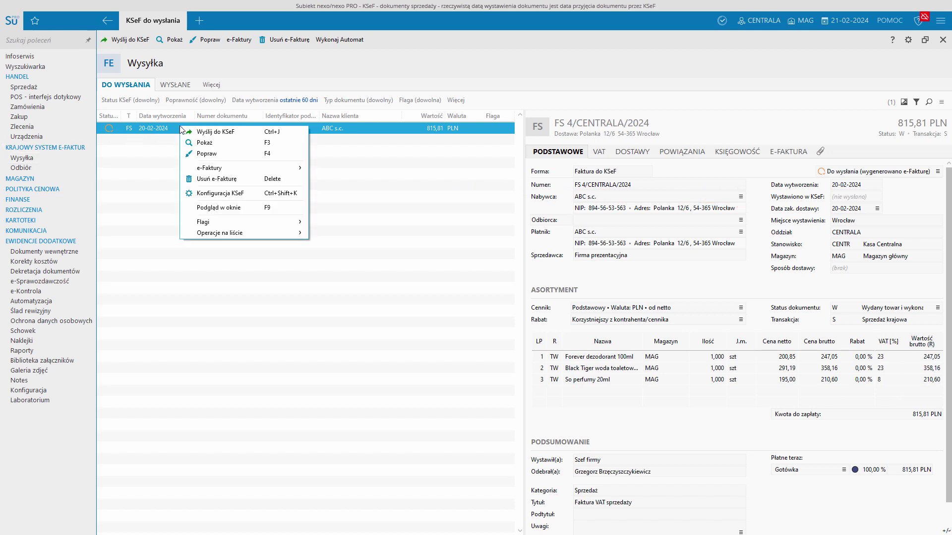
pyautogui.click(184, 132)
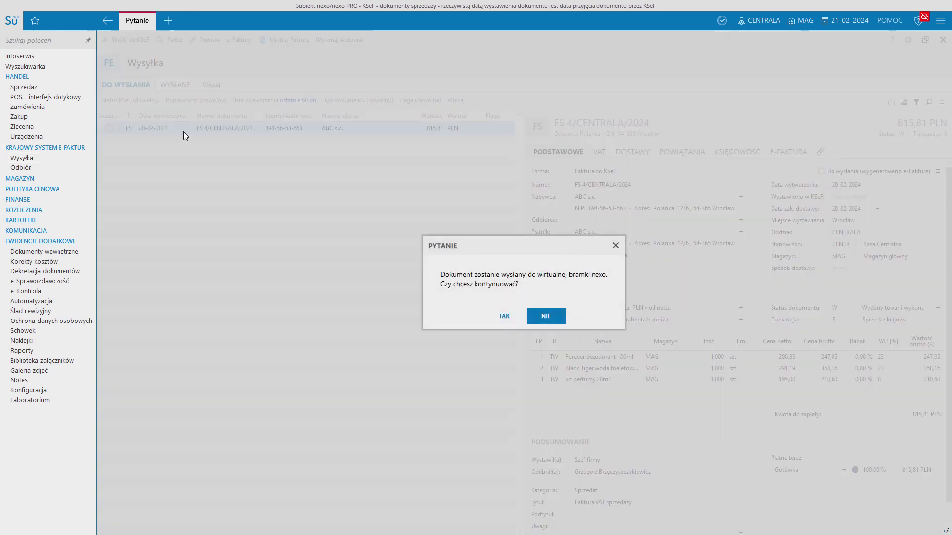
pyautogui.click(496, 317)
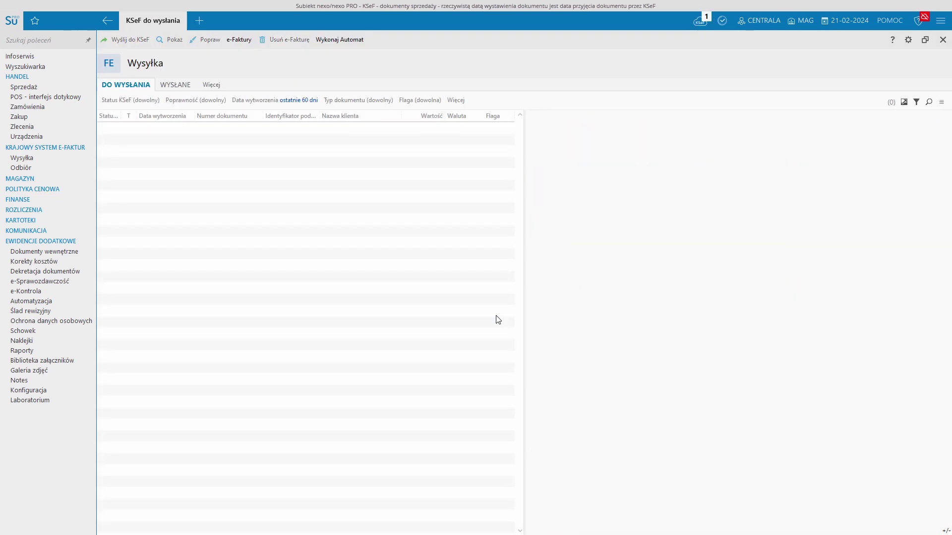
pyautogui.click(177, 87)
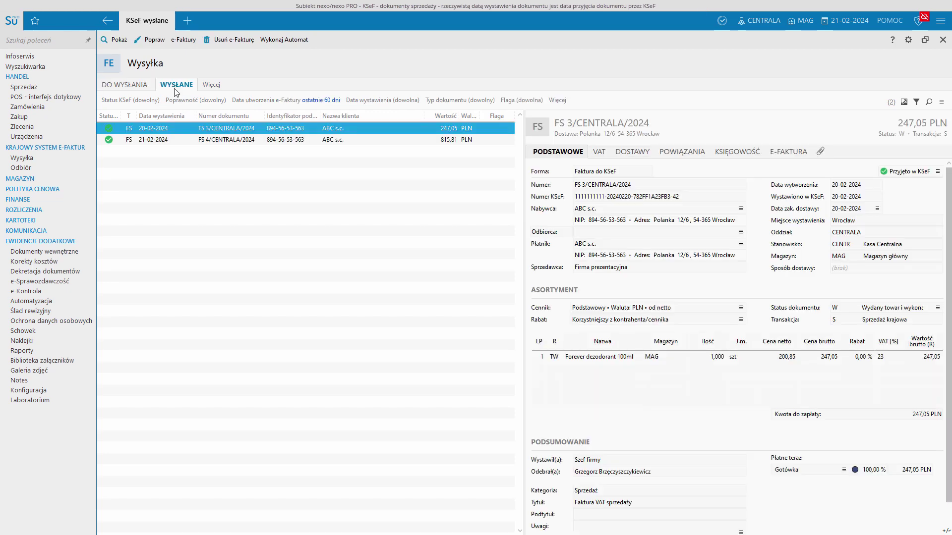
pyautogui.click(182, 141)
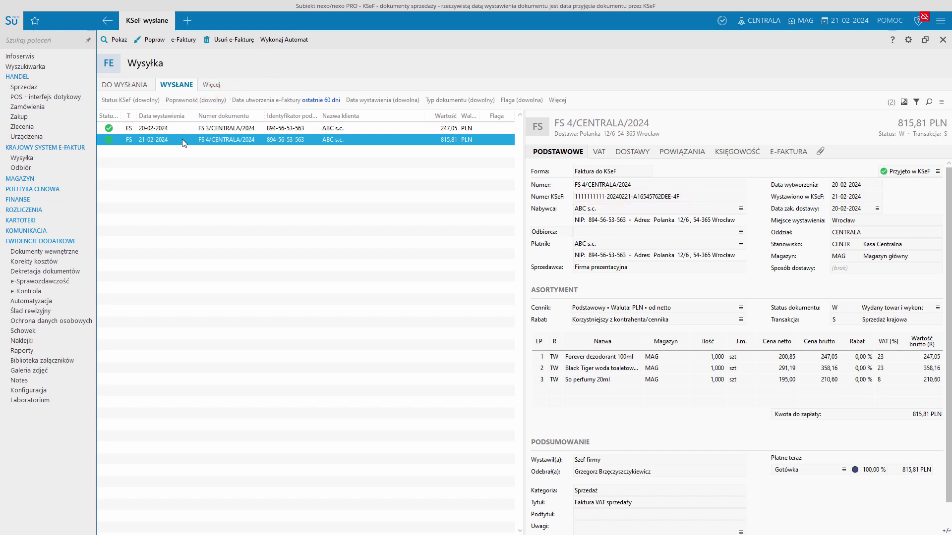
# Add the Data wytworzenia column to the list of documents sent to KSeF and widen it
pyautogui.rightClick(193, 160)
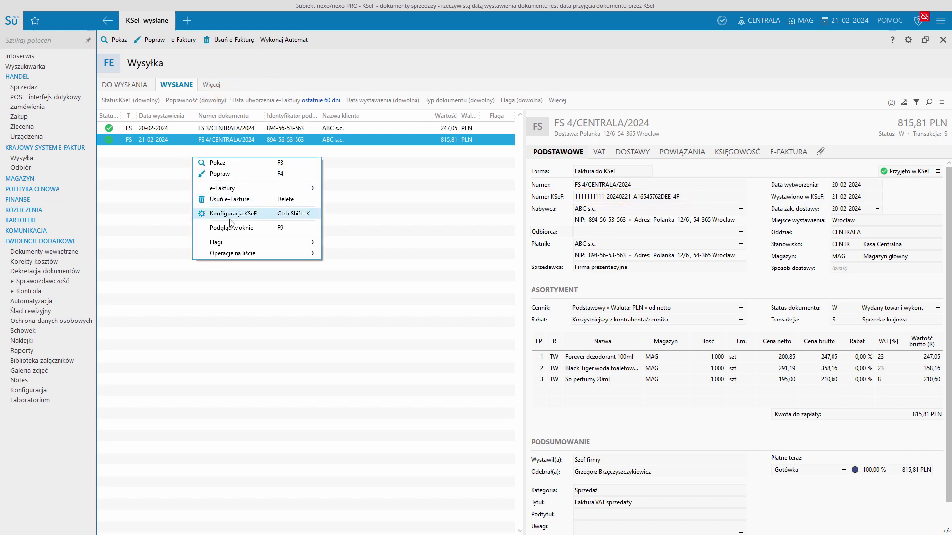
pyautogui.moveTo(299, 257)
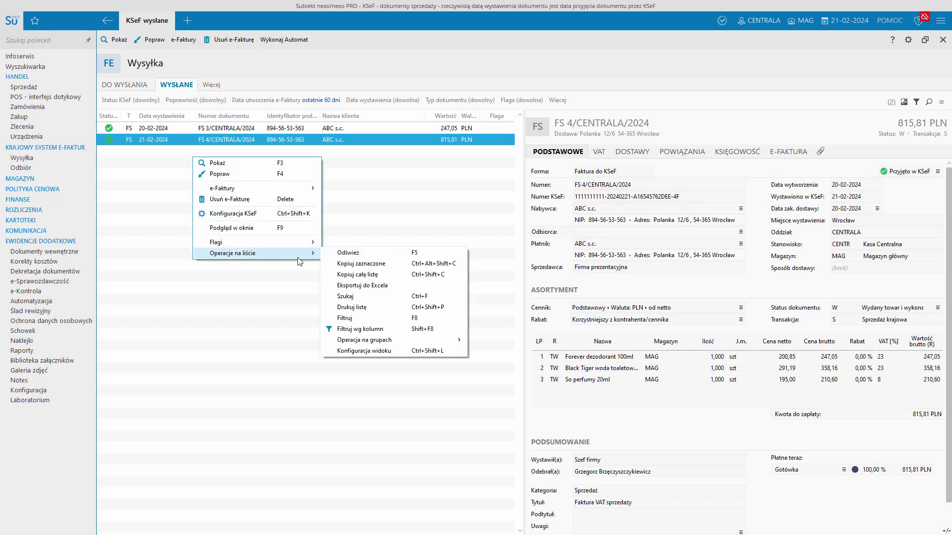
pyautogui.click(345, 351)
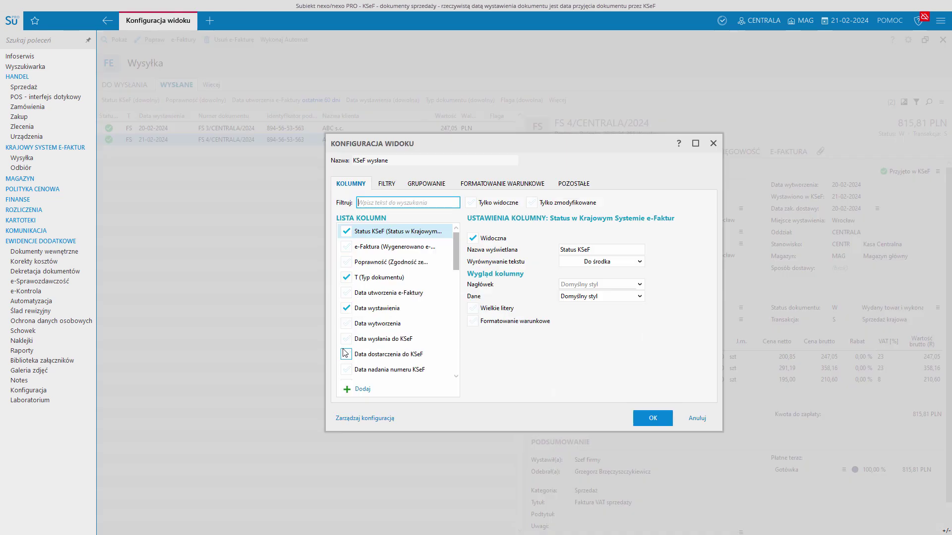
pyautogui.click(346, 323)
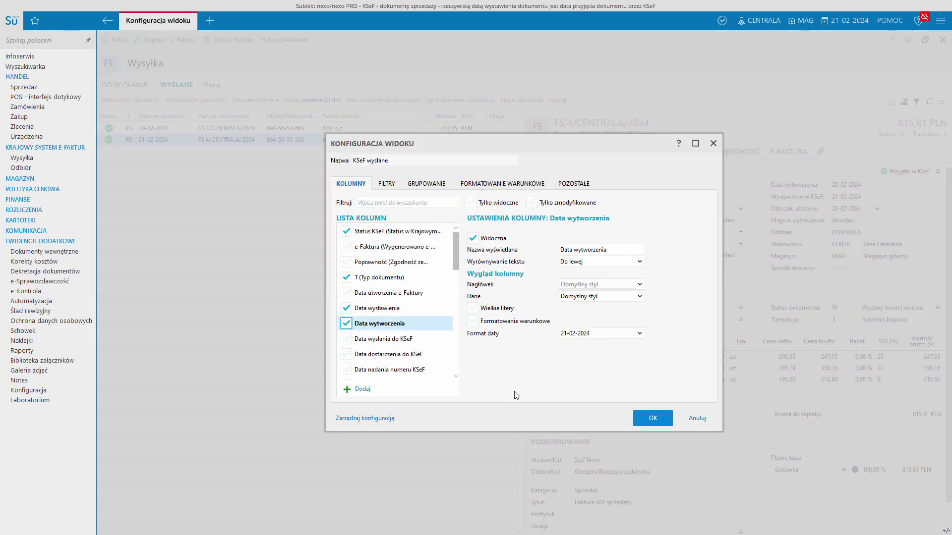
pyautogui.click(644, 419)
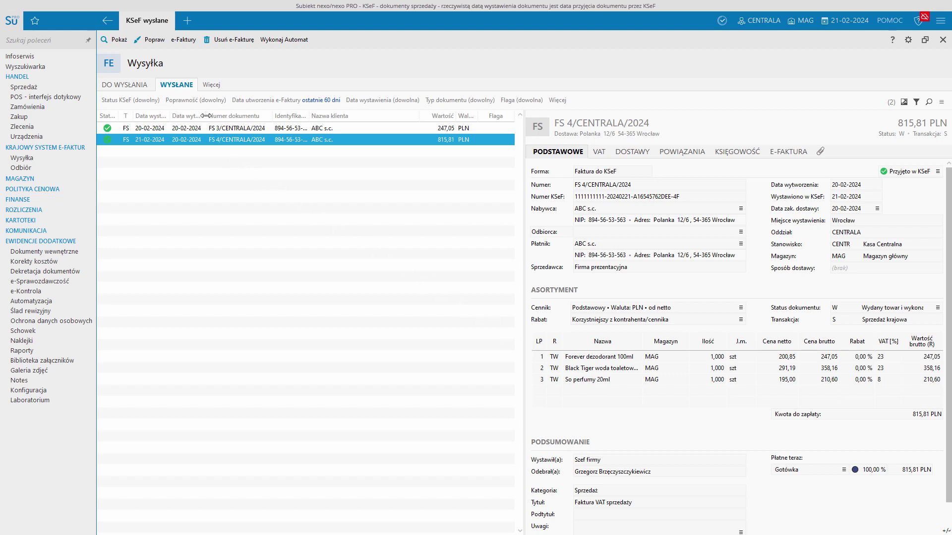
pyautogui.moveTo(206, 116); pyautogui.dragTo(217, 116)
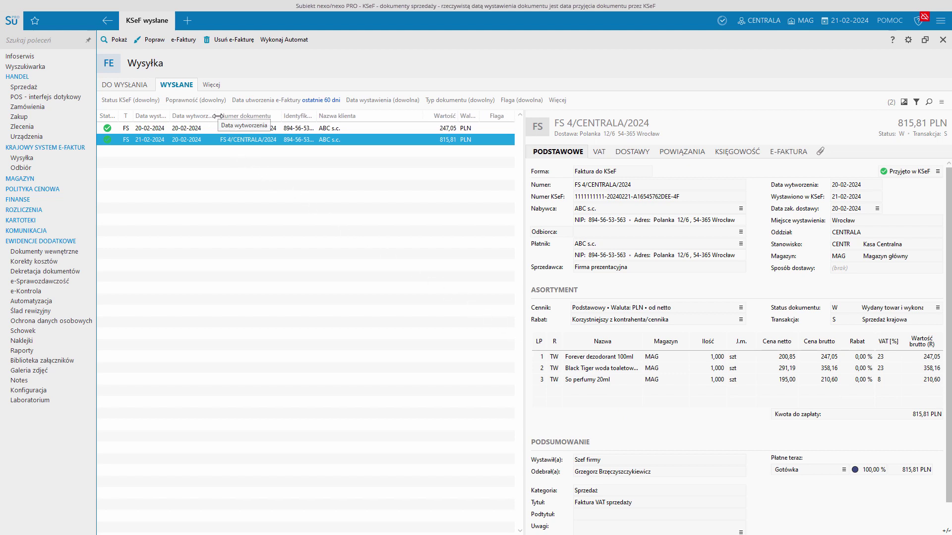
# Print invoice FS 6/CENTRALA/2024 from the sales documents list
pyautogui.press('Escape')
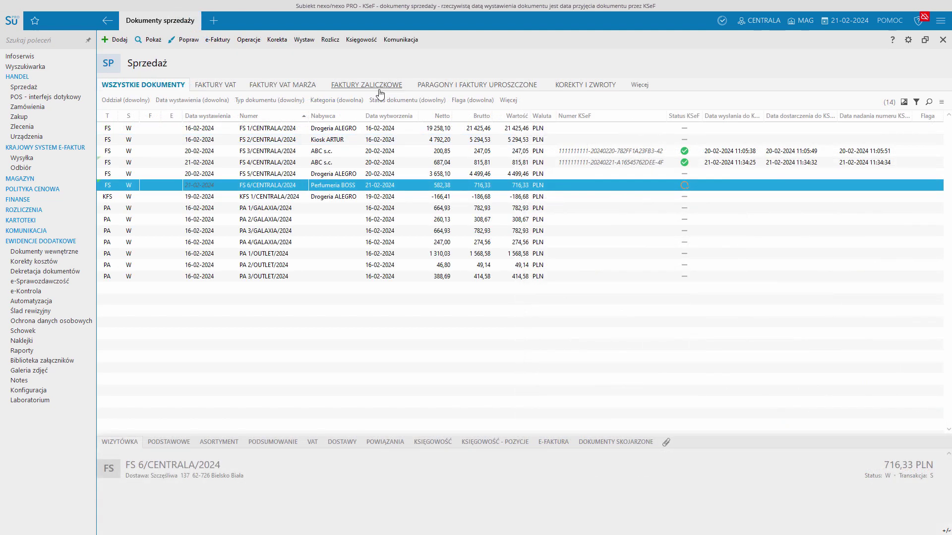
pyautogui.rightClick(266, 186)
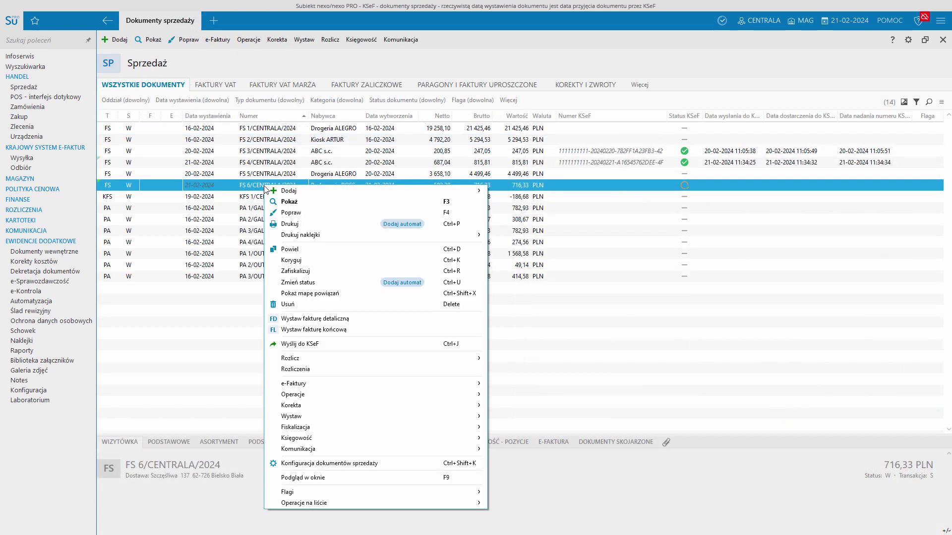
pyautogui.click(280, 224)
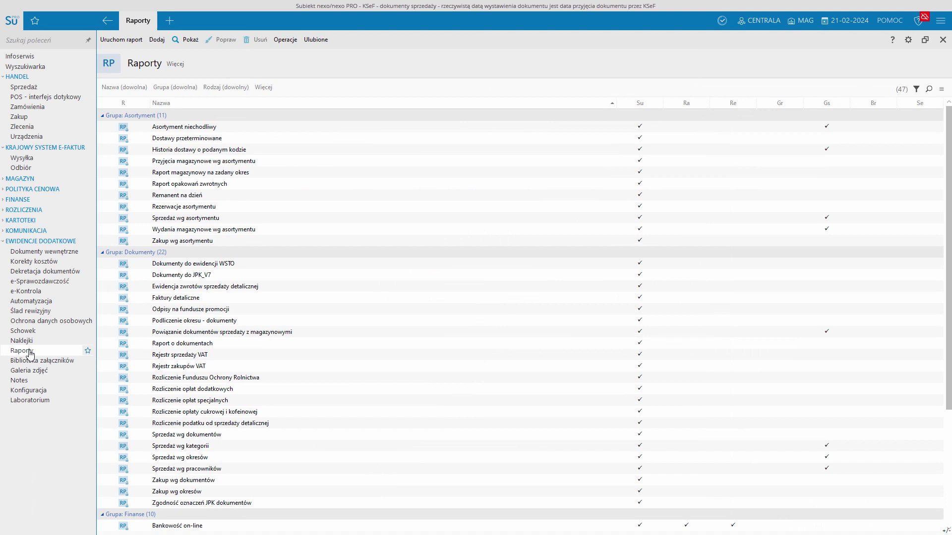
# Calculate the Dokumenty do JPK_V7 report, keeping invoices intended for but not sent to KSeF set to Uwzględnij
pyautogui.click(218, 276)
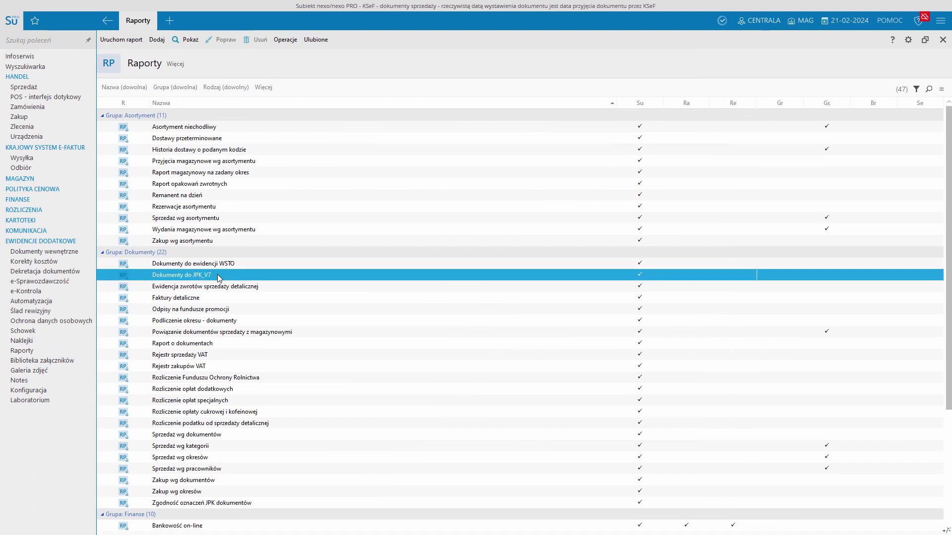
pyautogui.rightClick(218, 277)
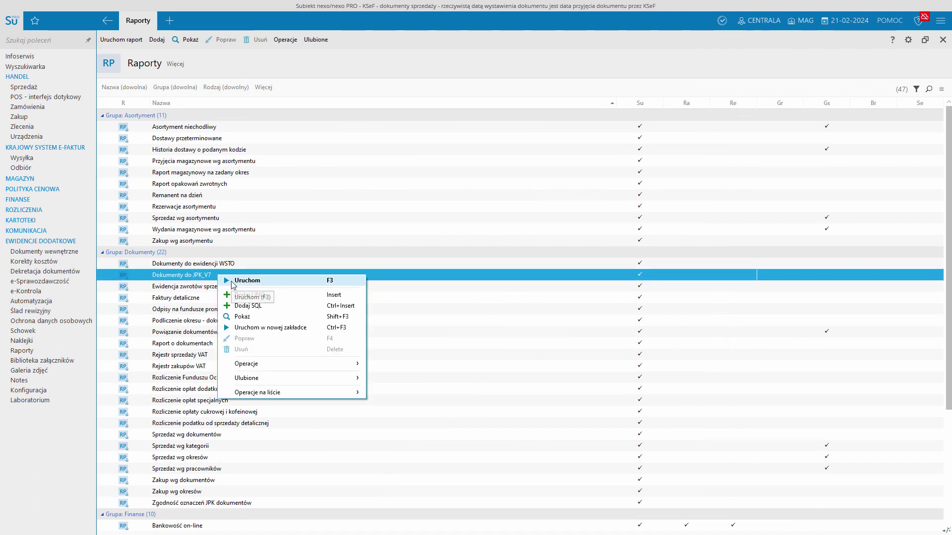
pyautogui.click(247, 280)
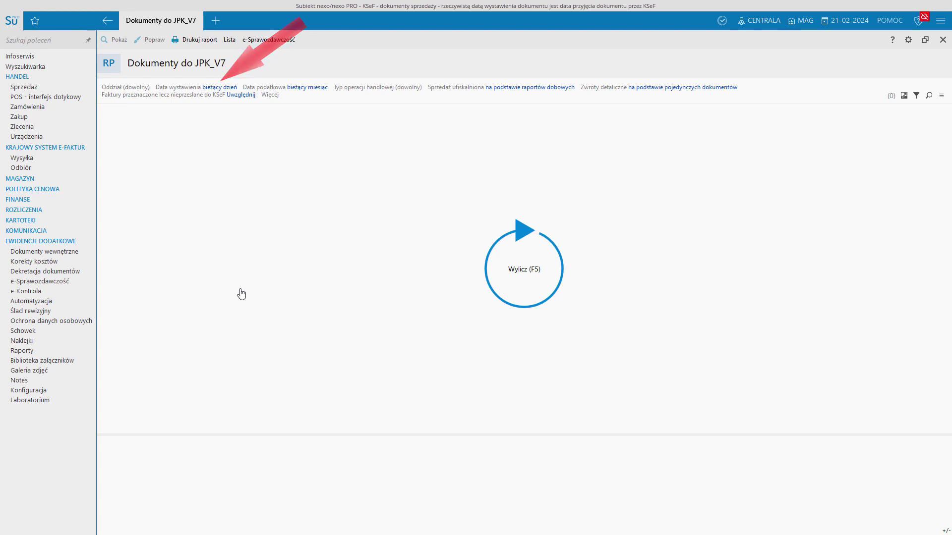
pyautogui.click(248, 95)
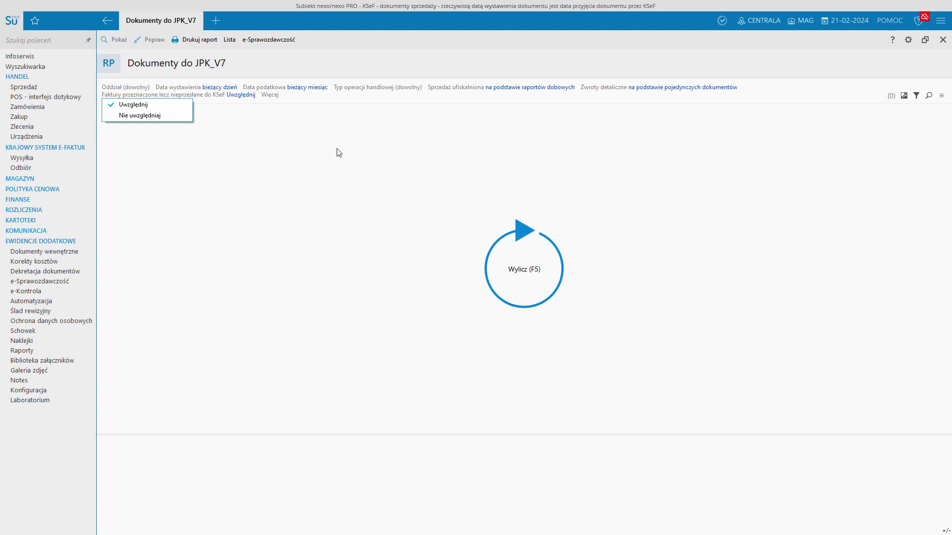
pyautogui.click(499, 259)
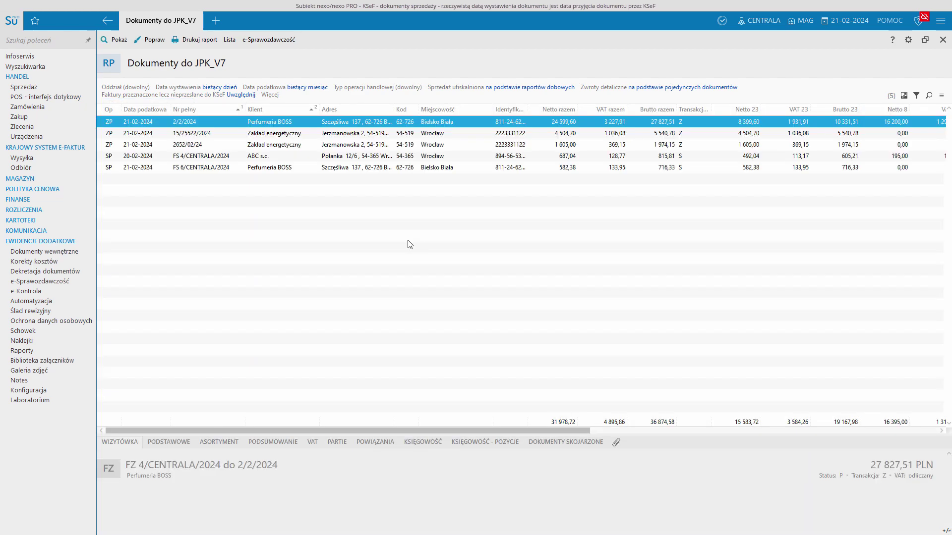
# Add the Data wystawienia column to the Dokumenty do JPK_V7 report view and check the date of FS 6/CENTRALA/2024
pyautogui.rightClick(409, 244)
pyautogui.moveTo(460, 286)
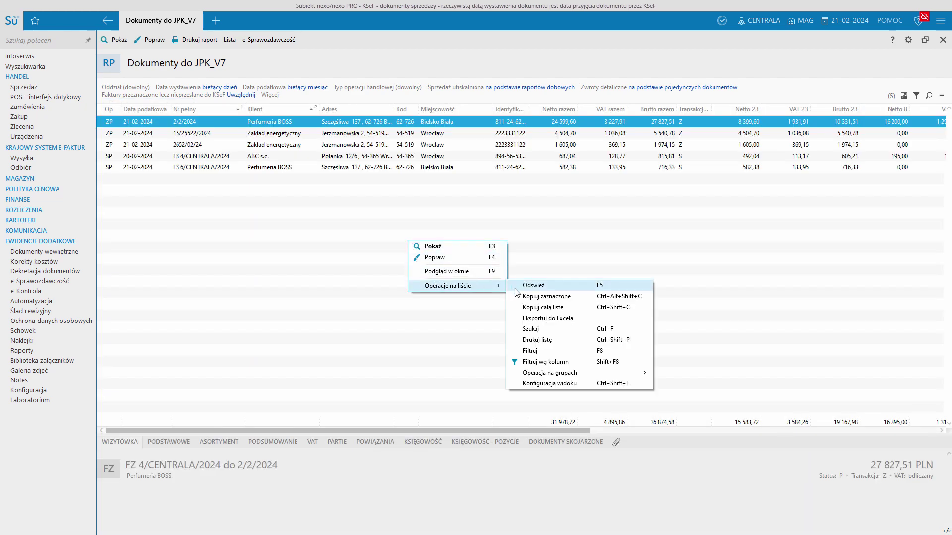
pyautogui.click(527, 384)
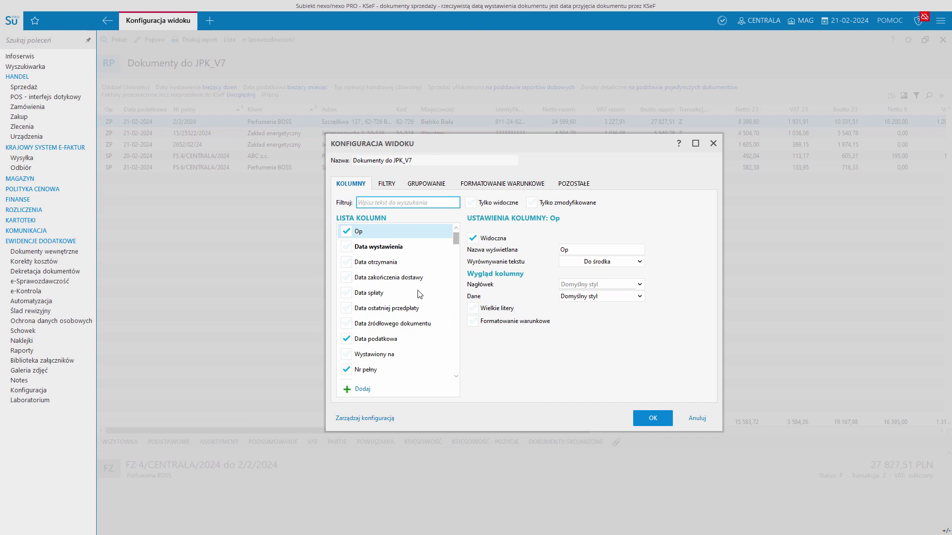
pyautogui.click(347, 247)
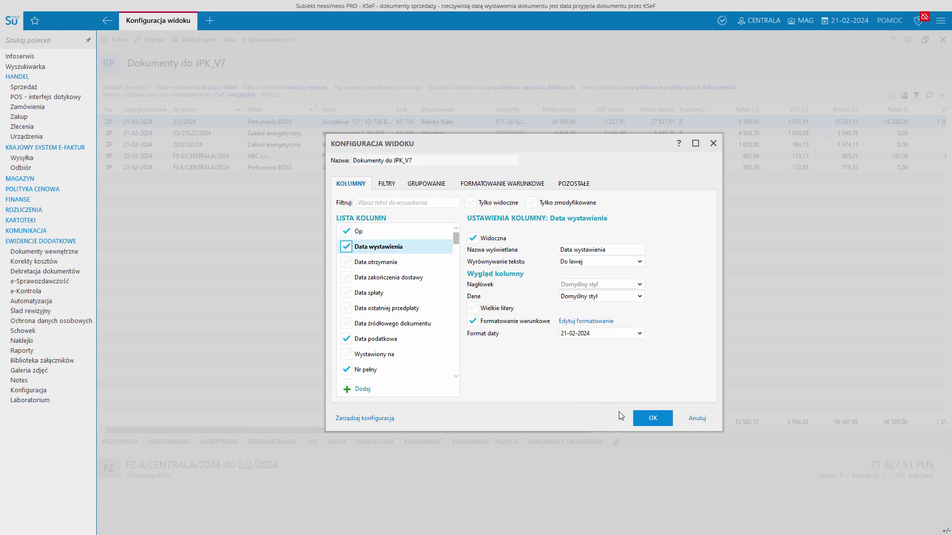
pyautogui.click(643, 421)
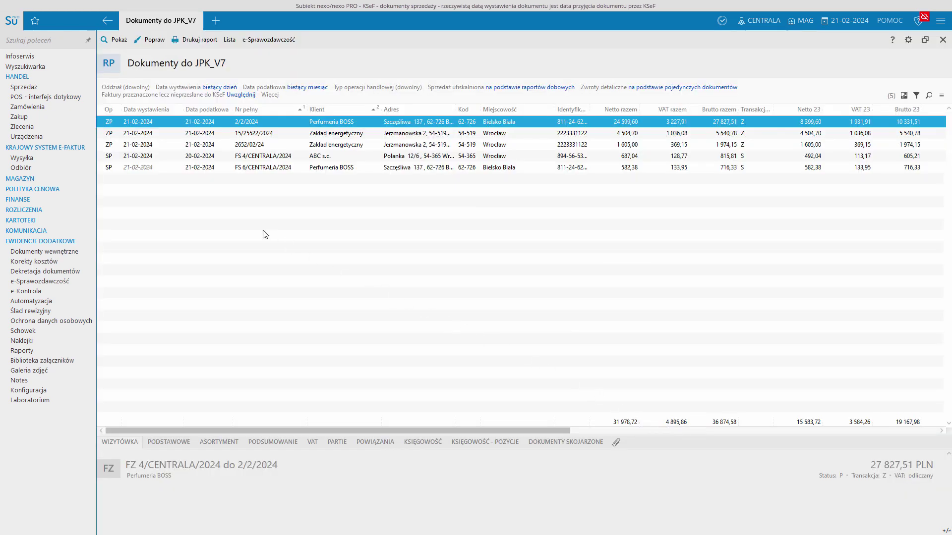
pyautogui.moveTo(153, 170)
# Open the Sprzedaż wg dokumentów report and show the date options for qualifying documents
pyautogui.click(22, 351)
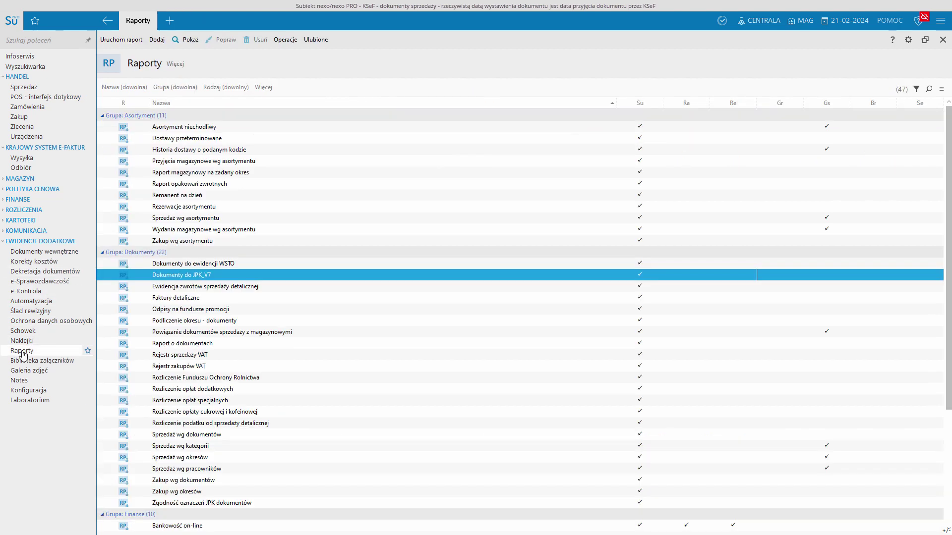
pyautogui.rightClick(185, 437)
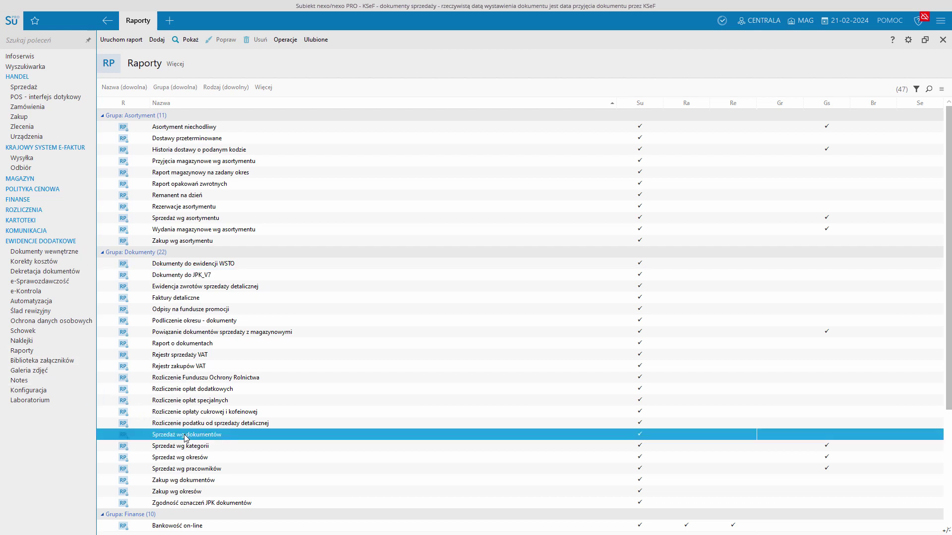
pyautogui.click(236, 317)
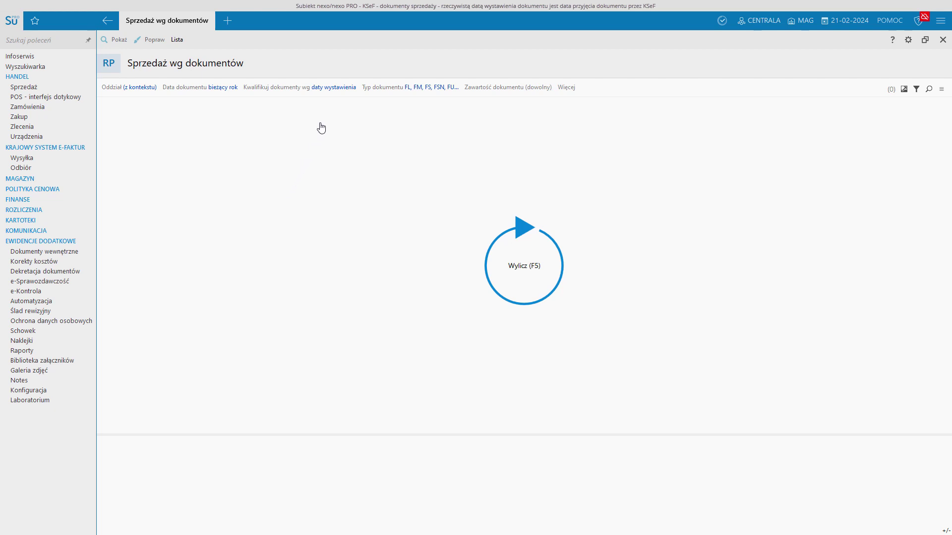
pyautogui.click(342, 91)
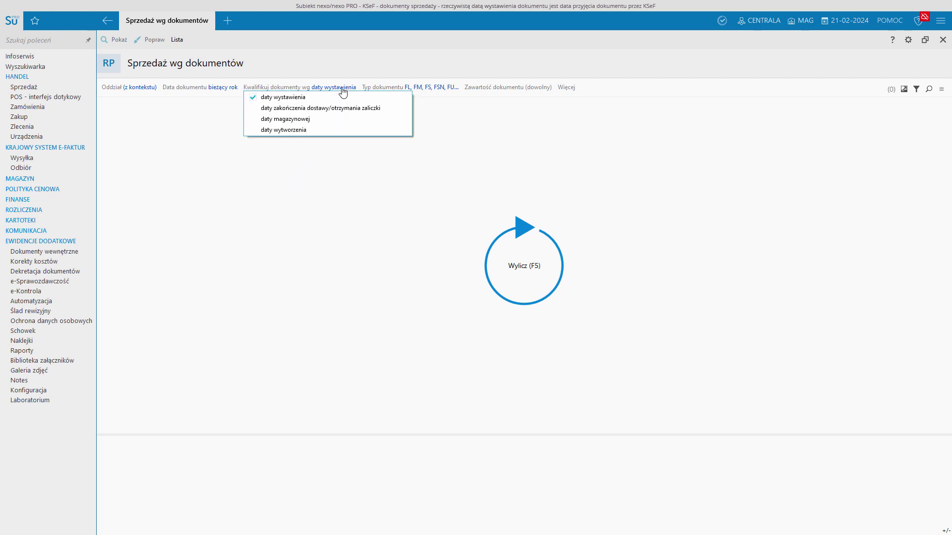